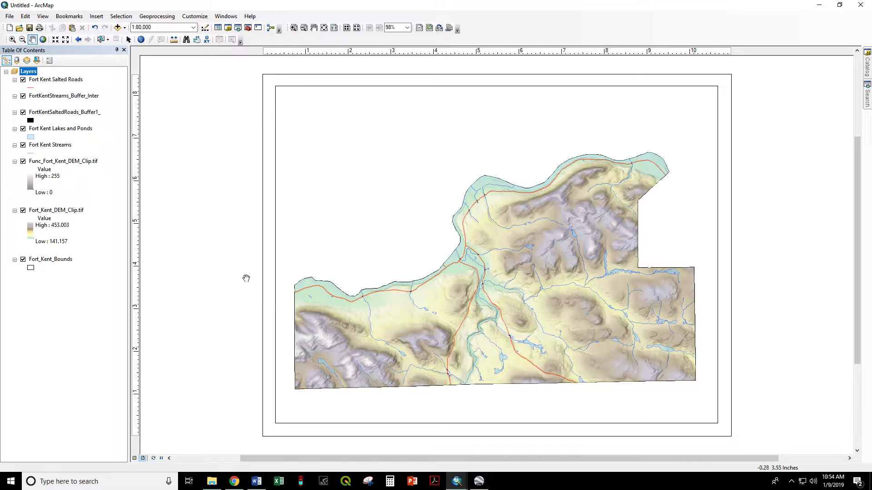
# Insert a new data frame and fit it into the blank upper-left corner of the map page
pyautogui.click(97, 17)
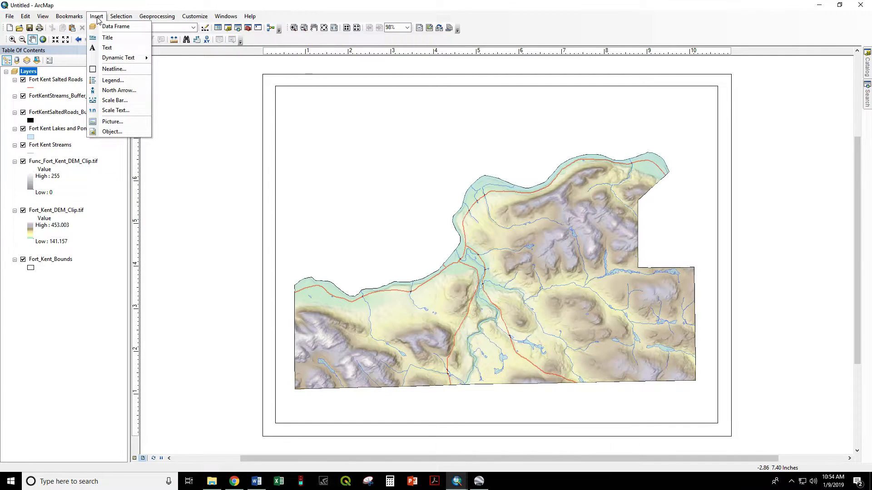
pyautogui.click(115, 26)
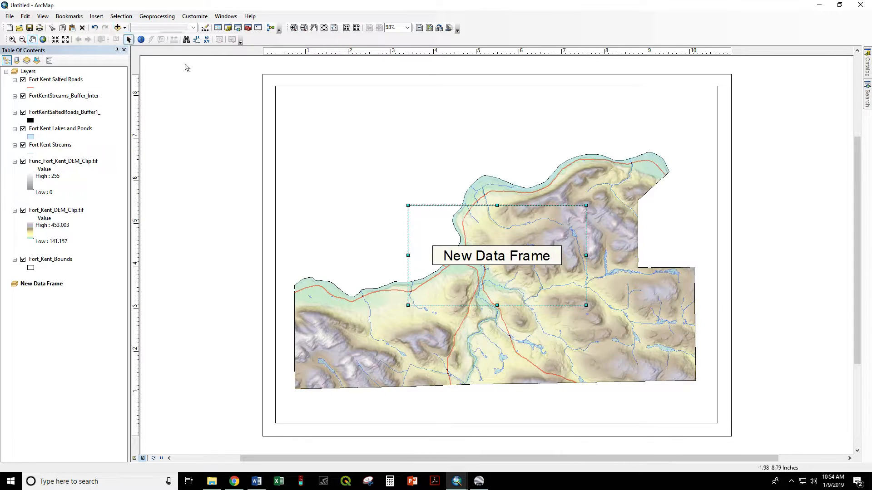
pyautogui.moveTo(423, 210); pyautogui.dragTo(295, 96)
pyautogui.moveTo(457, 191); pyautogui.dragTo(402, 243)
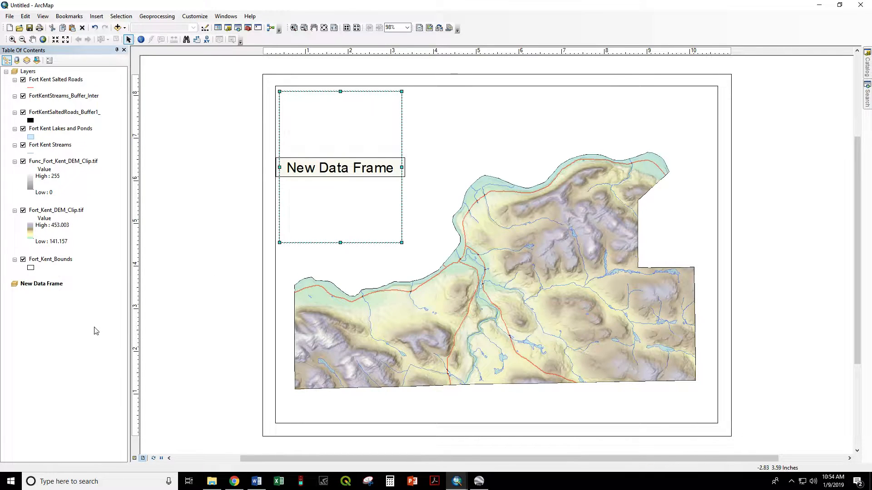
# Switch to data view and activate the Layers data frame to display its map
pyautogui.click(83, 352)
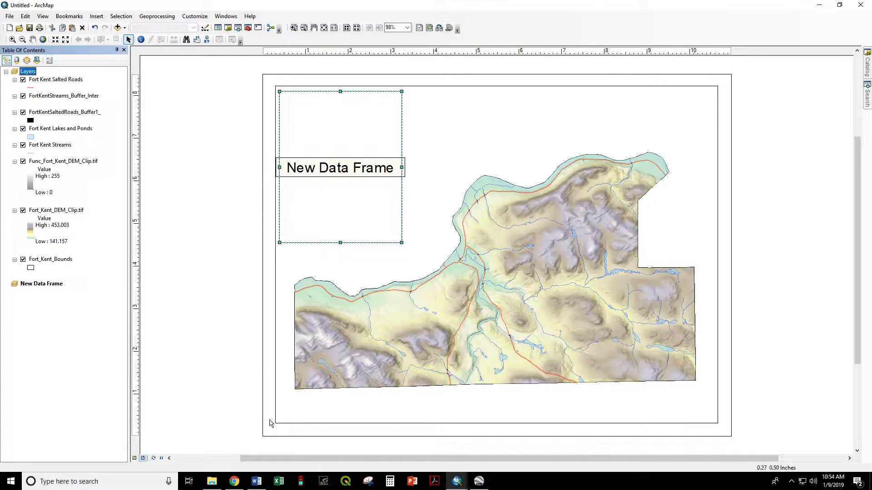
pyautogui.click(135, 459)
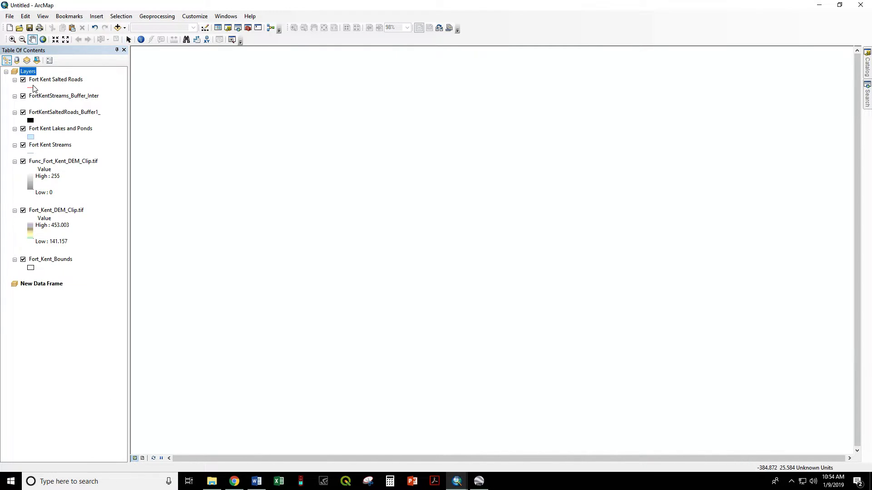
pyautogui.click(38, 286)
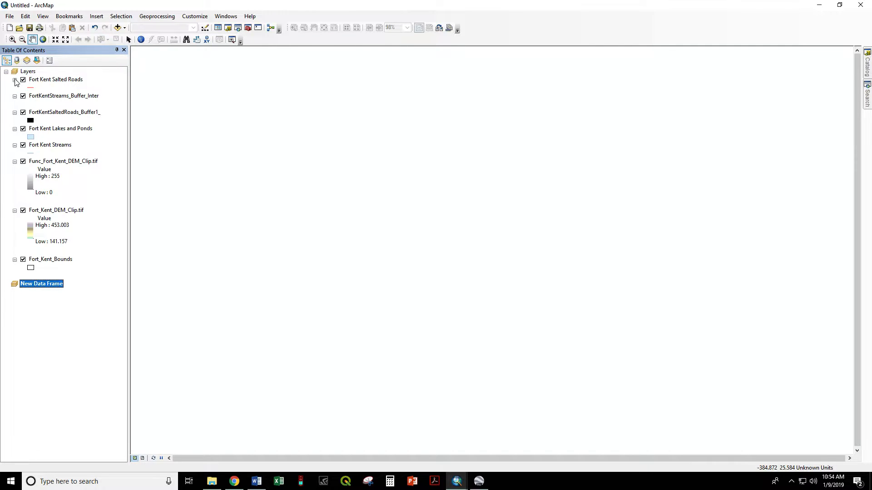
pyautogui.rightClick(27, 73)
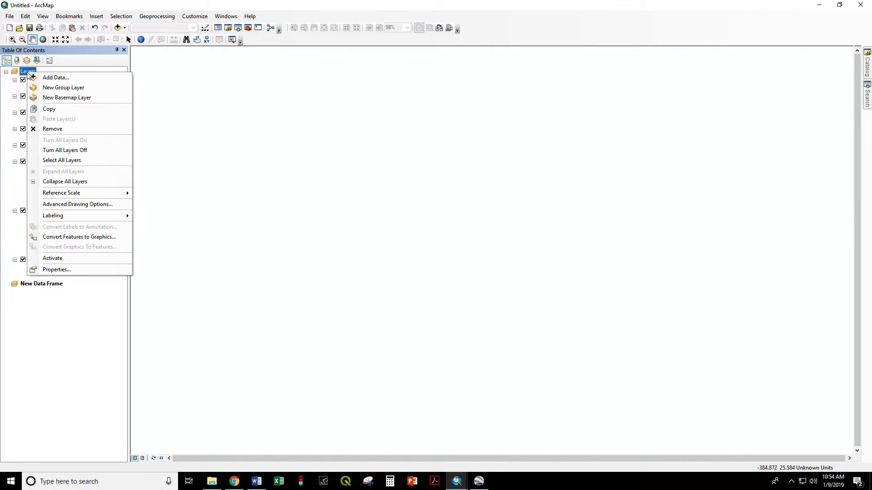
pyautogui.click(58, 259)
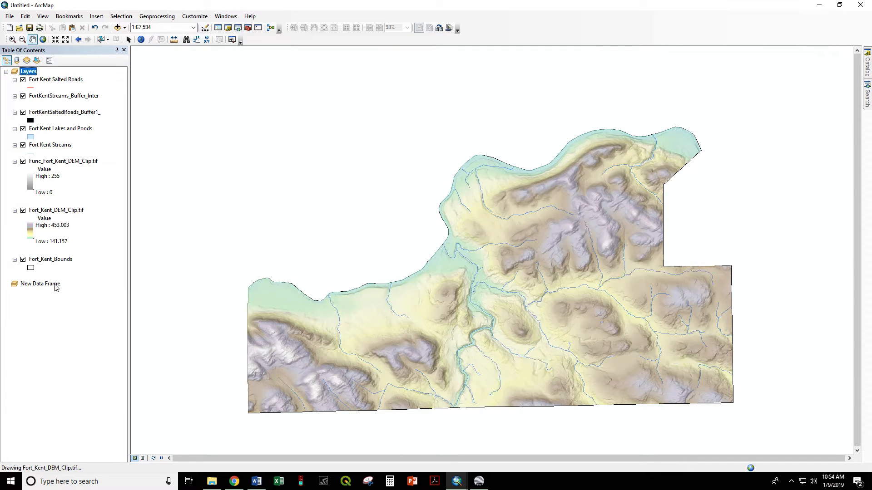
# Reactivate New Data Frame and return to layout view
pyautogui.rightClick(55, 286)
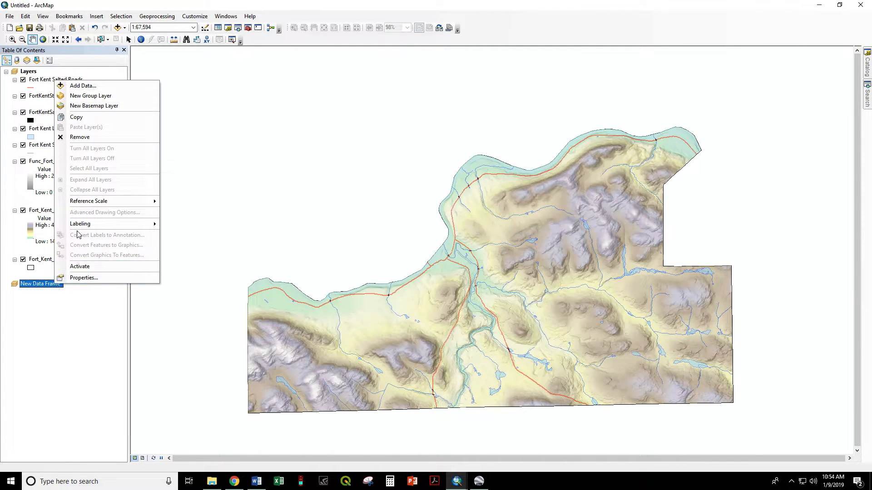
pyautogui.click(80, 265)
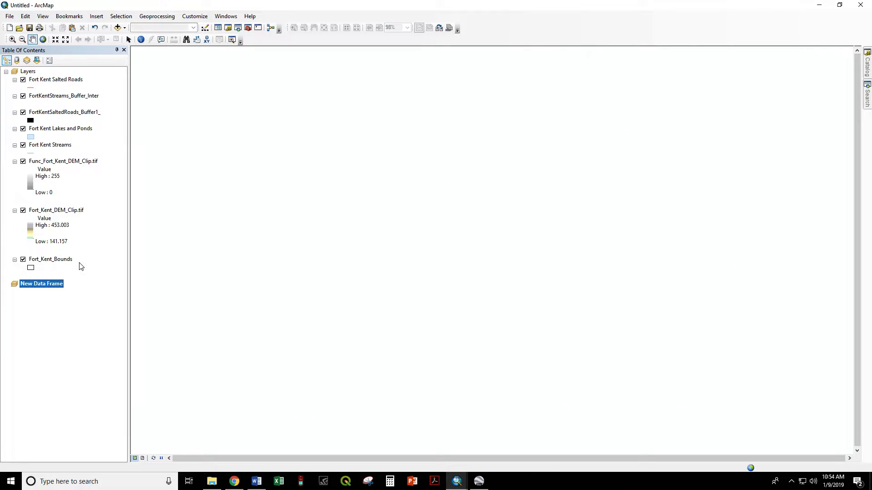
pyautogui.click(143, 459)
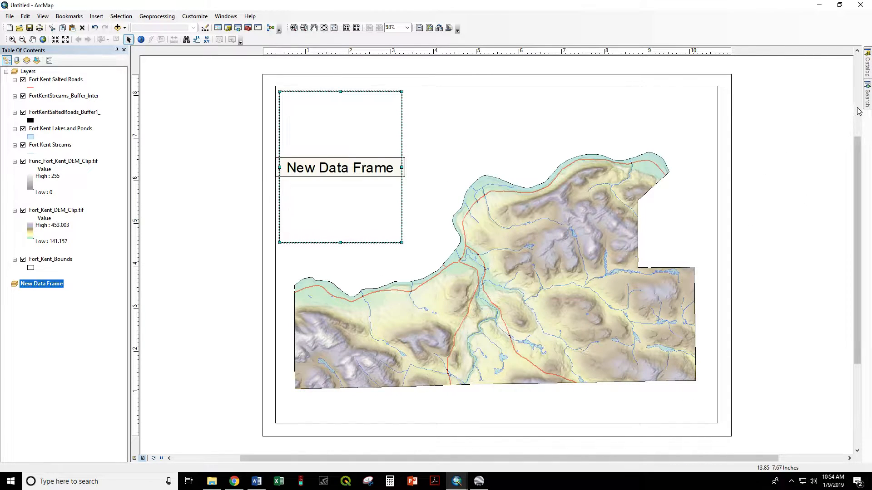
# Add the Maine Counties to Ocean Shorelines shapefile from the Lab 3 folder to New Data Frame
pyautogui.moveTo(867, 69)
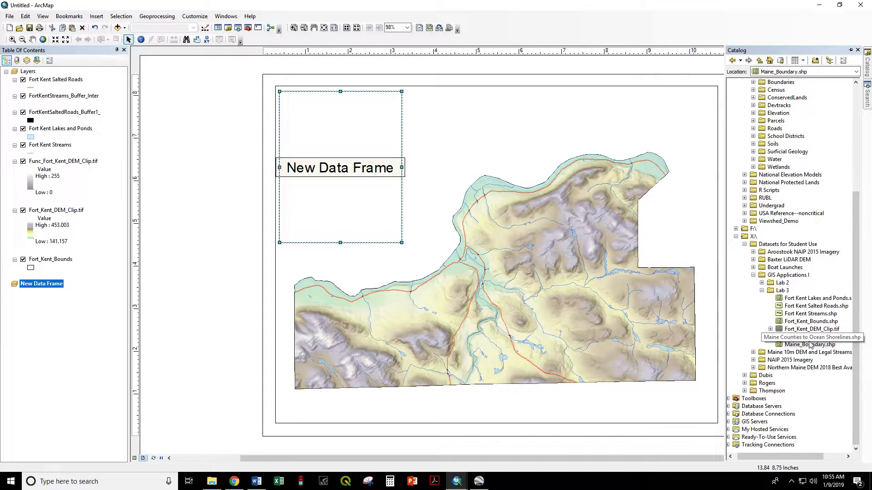
pyautogui.moveTo(807, 341); pyautogui.dragTo(61, 302)
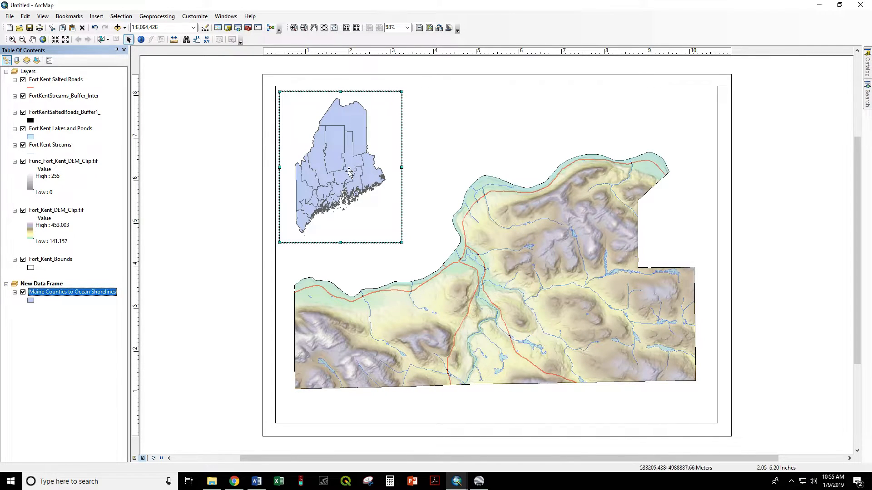
# Symbolize the Maine Counties to Ocean Shorelines layer with the Green fill and a white outline 0.10 wide
pyautogui.click(31, 301)
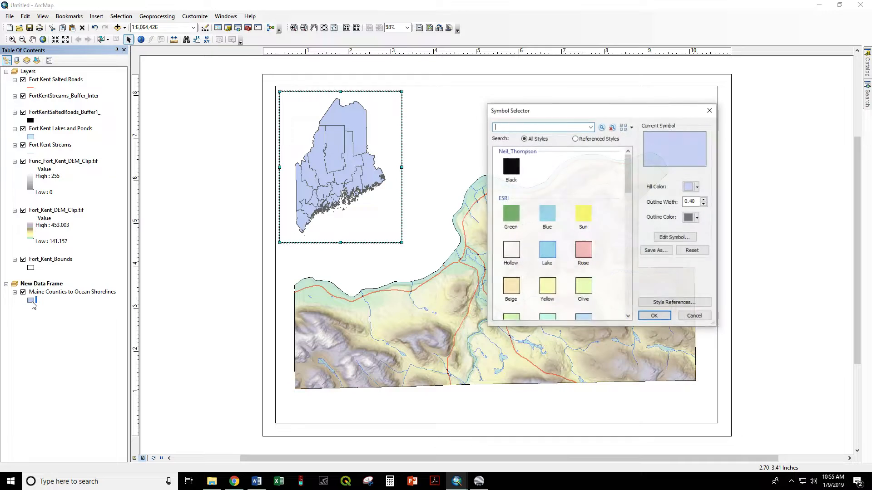
pyautogui.click(511, 215)
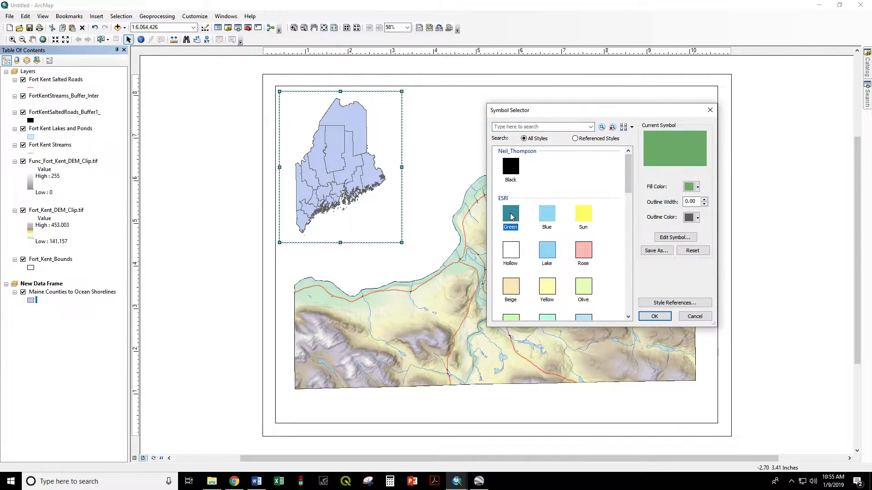
pyautogui.click(691, 201)
pyautogui.write('1')
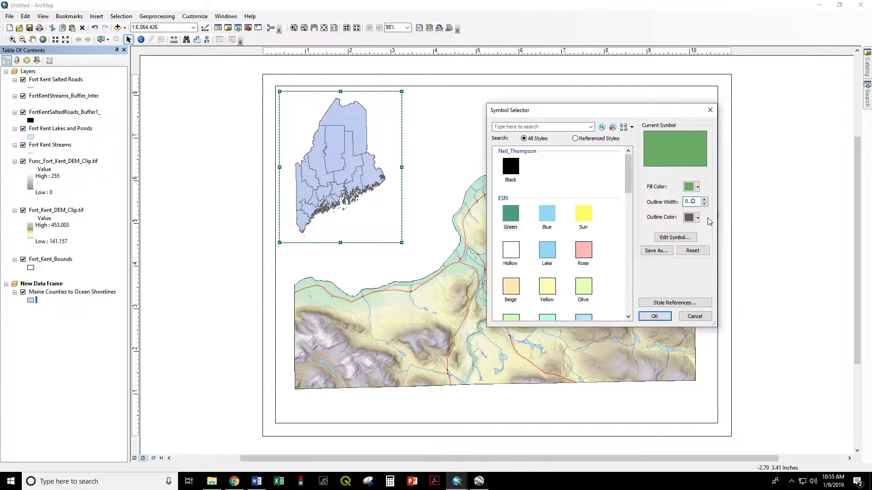
pyautogui.click(697, 218)
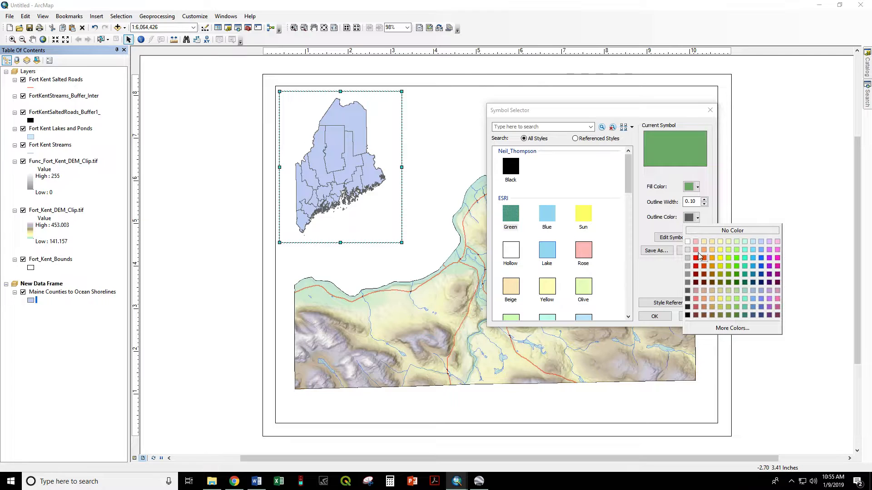
pyautogui.click(687, 241)
pyautogui.click(653, 316)
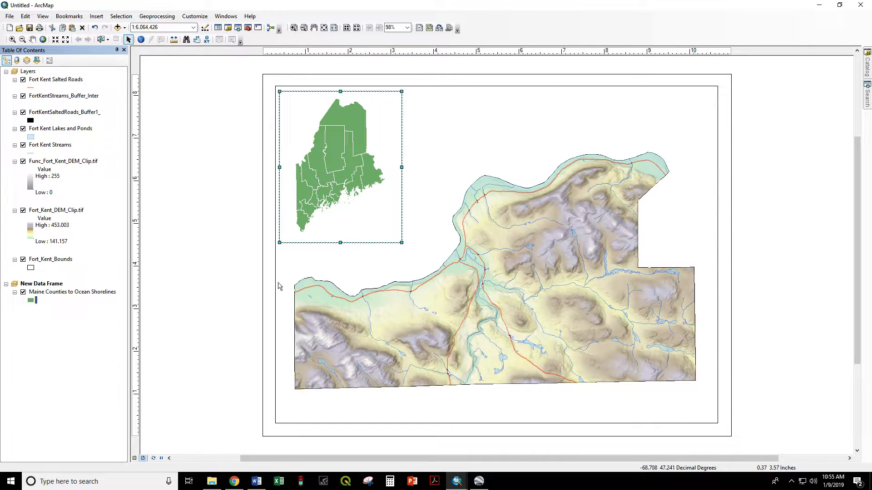
# Add an extent indicator for the Layers data frame to New Data Frame and apply it
pyautogui.rightClick(26, 285)
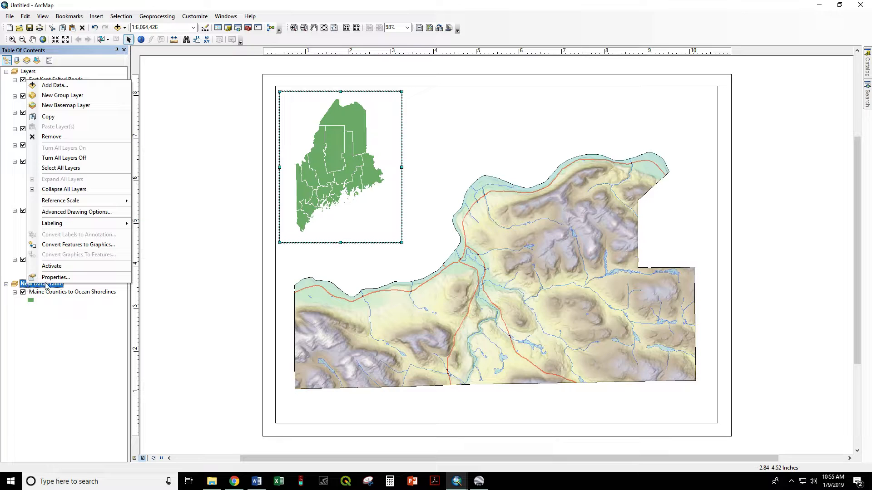
pyautogui.click(53, 278)
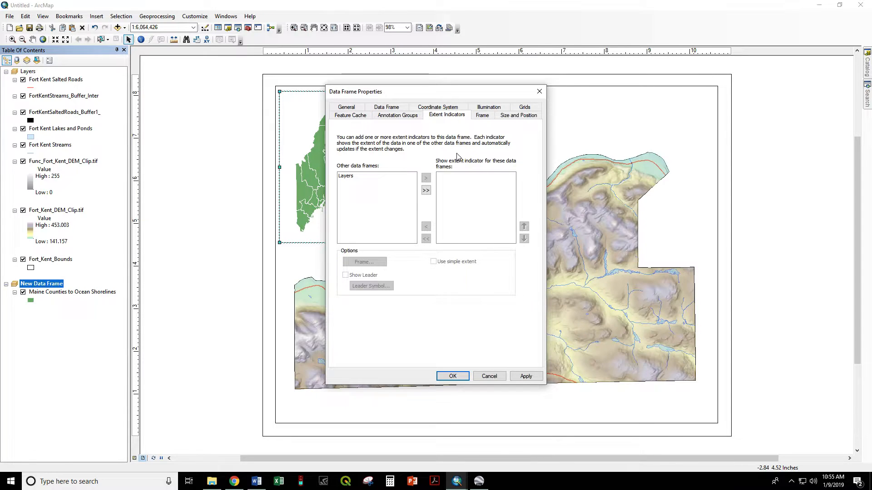
pyautogui.click(344, 178)
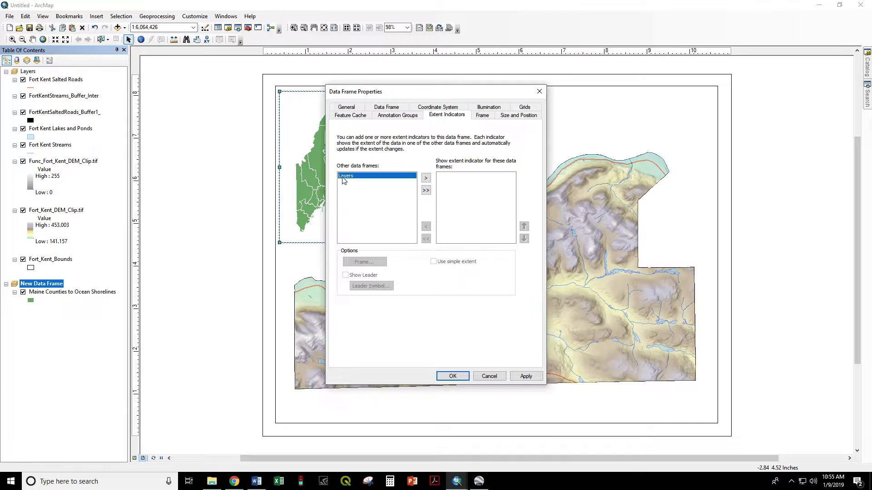
pyautogui.click(426, 179)
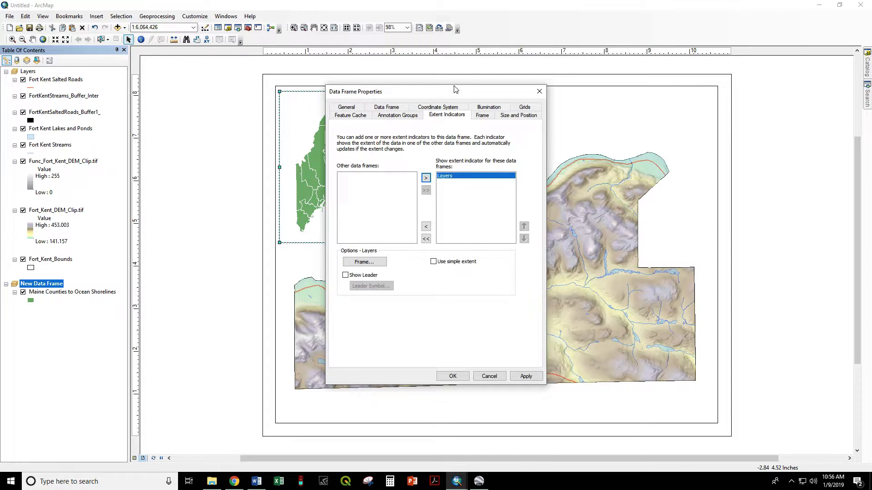
pyautogui.moveTo(459, 95); pyautogui.dragTo(566, 92)
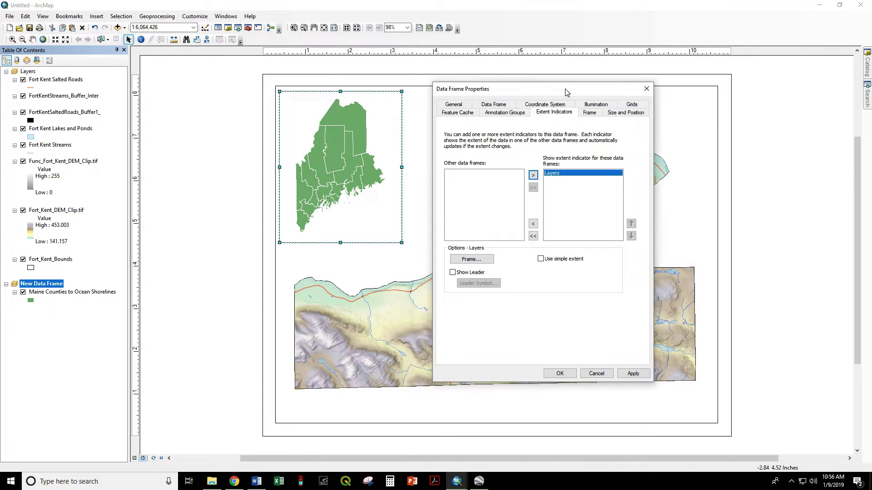
pyautogui.click(632, 372)
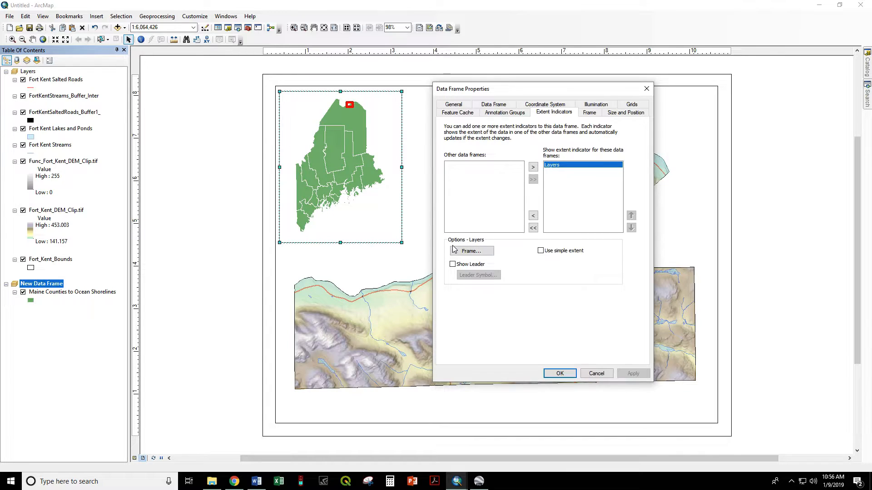
# Set the border of the Layers extent indicator to 0.5 Point and accept the data frame properties
pyautogui.click(473, 256)
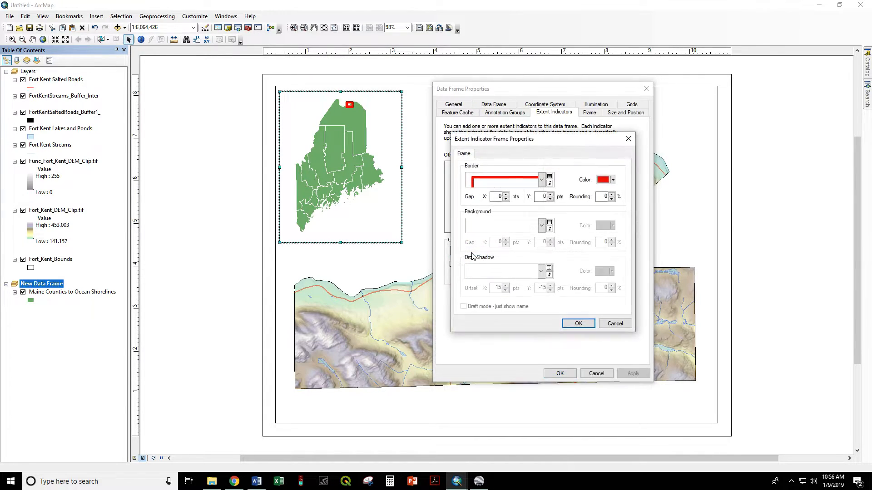
pyautogui.click(542, 181)
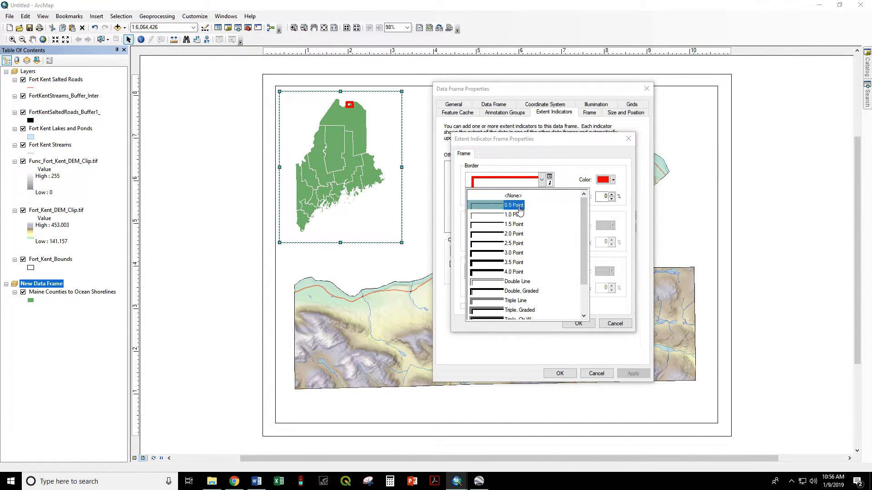
pyautogui.click(520, 207)
pyautogui.click(579, 322)
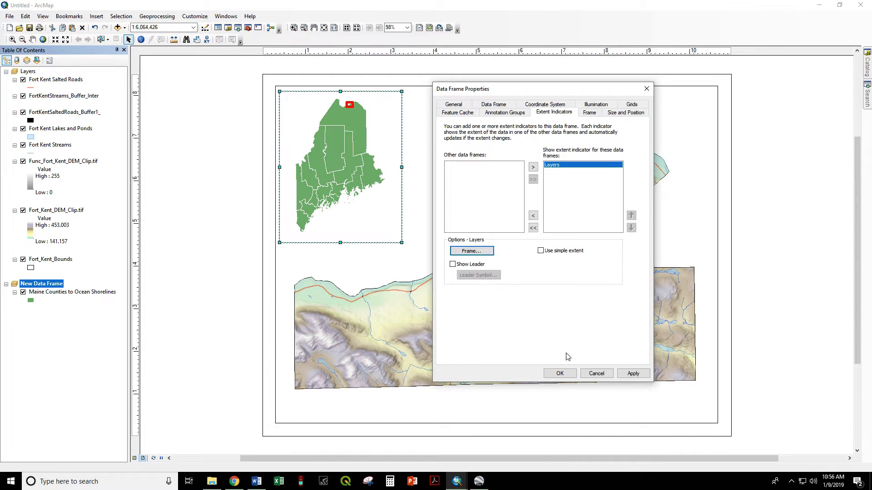
pyautogui.click(560, 372)
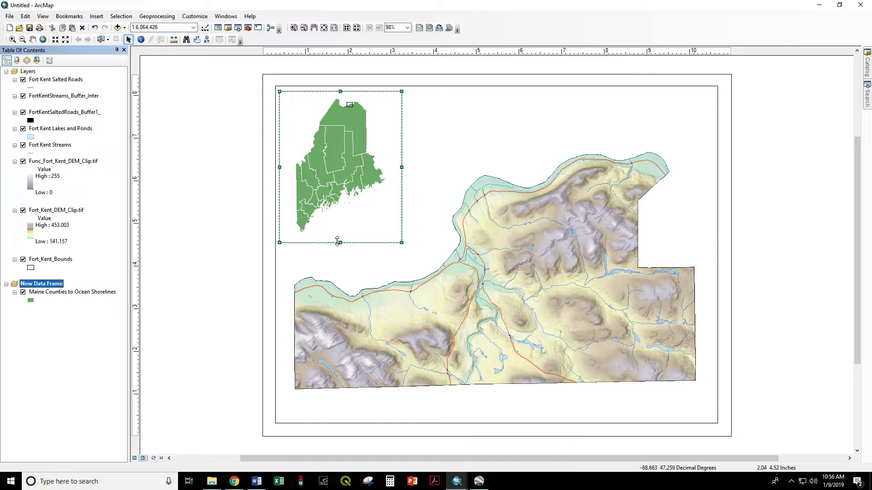
# Activate the Layers data frame and zoom its map in on the northwestern river bend and road junctions
pyautogui.rightClick(34, 76)
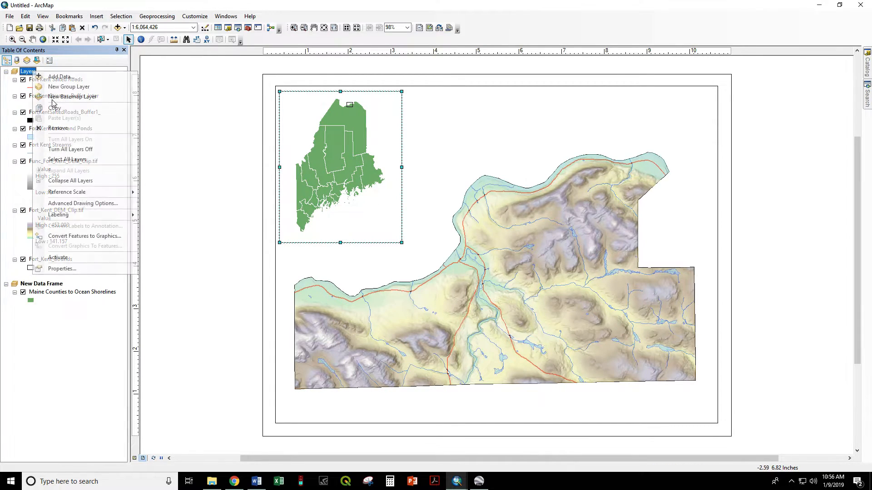
pyautogui.click(75, 257)
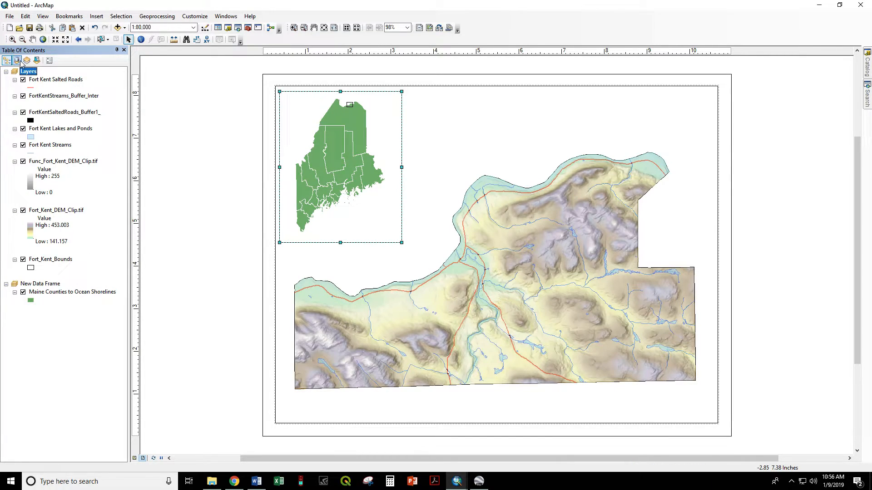
pyautogui.click(13, 40)
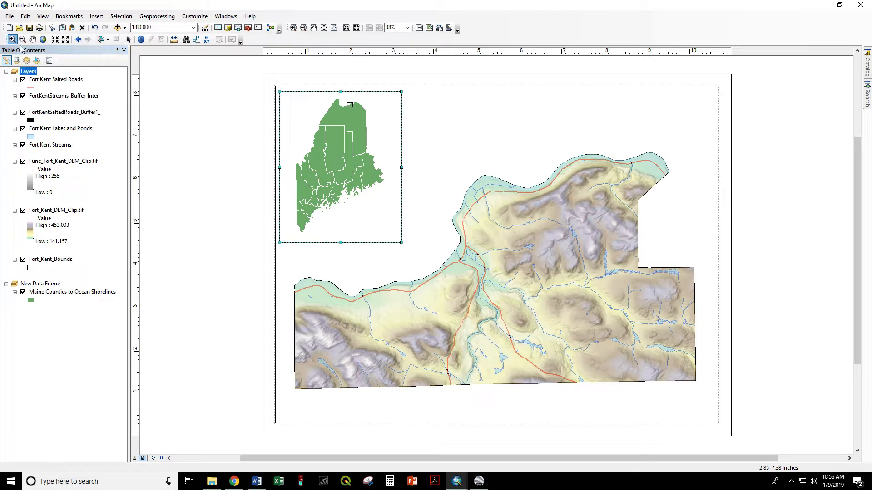
pyautogui.moveTo(508, 176); pyautogui.dragTo(379, 308)
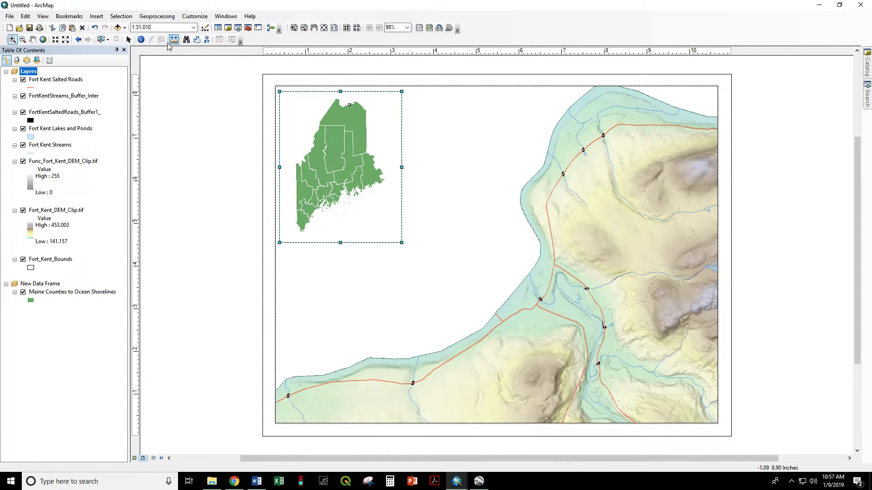
# Insert a text element on the layout reading "Map Extent"
pyautogui.click(96, 17)
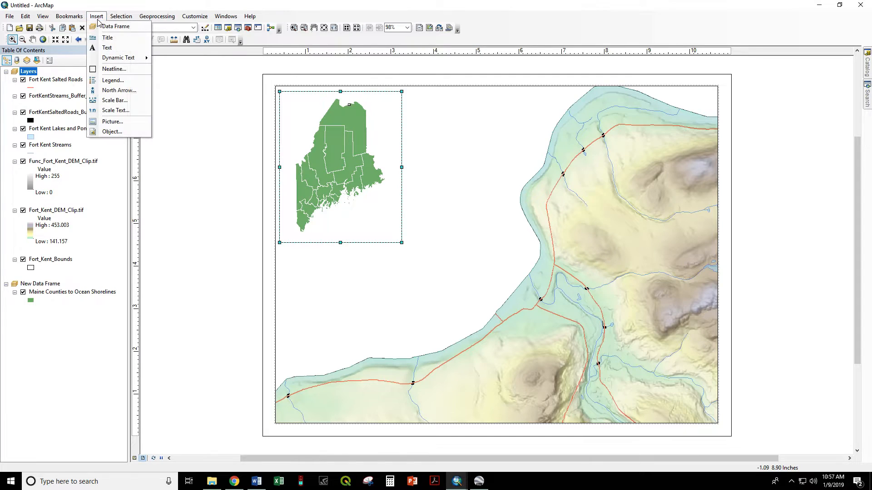
pyautogui.click(110, 47)
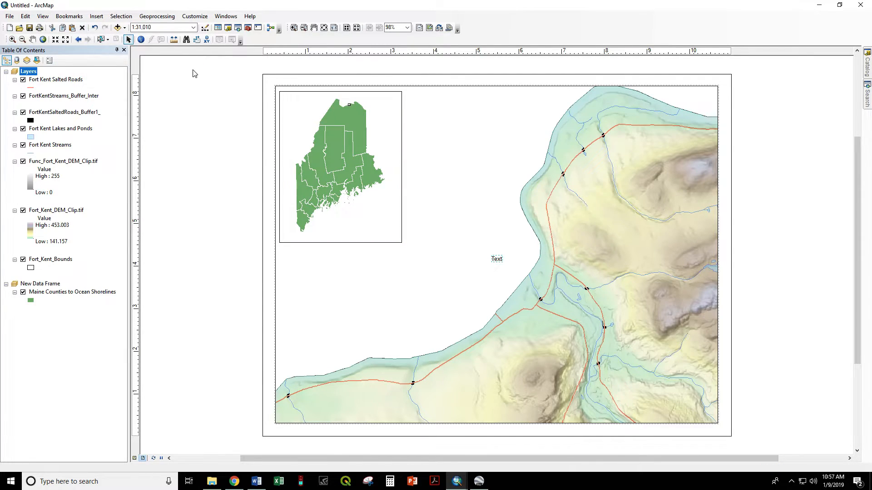
pyautogui.click(498, 259)
pyautogui.write('Map Extent')
pyautogui.press('Return')
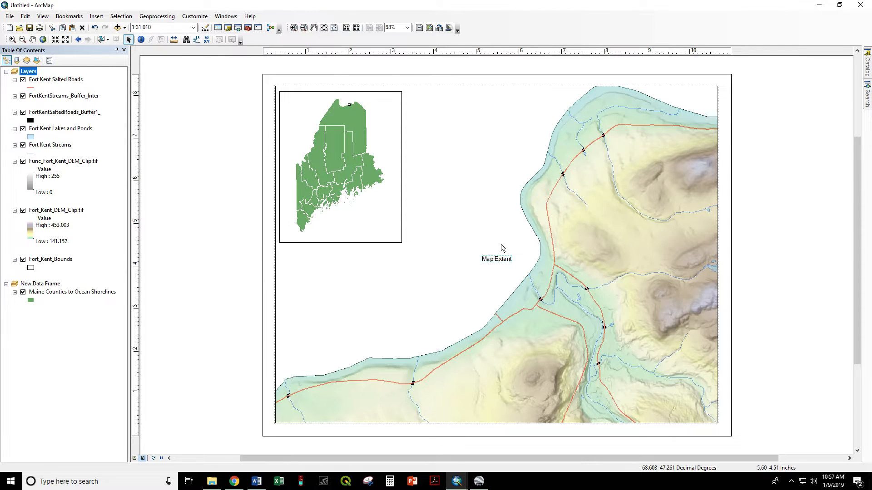
# Move the "Map Extent" label just below the extent indicator in the Maine inset and break its text onto two lines
pyautogui.moveTo(507, 263); pyautogui.dragTo(357, 114)
pyautogui.click(406, 121)
pyautogui.doubleClick(357, 113)
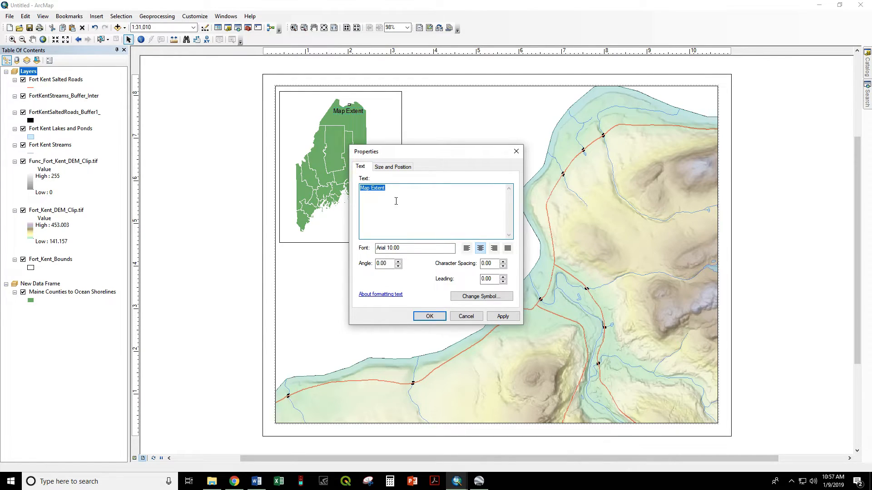
pyautogui.click(372, 189)
pyautogui.press('Return')
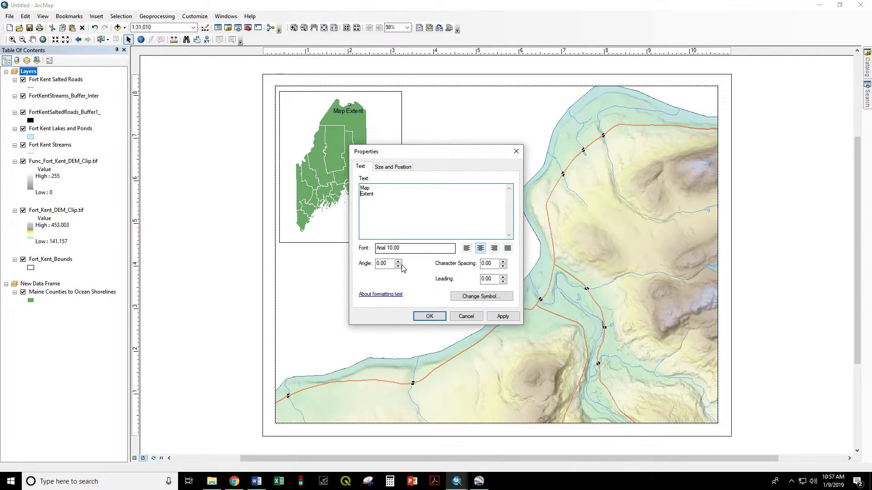
pyautogui.click(428, 316)
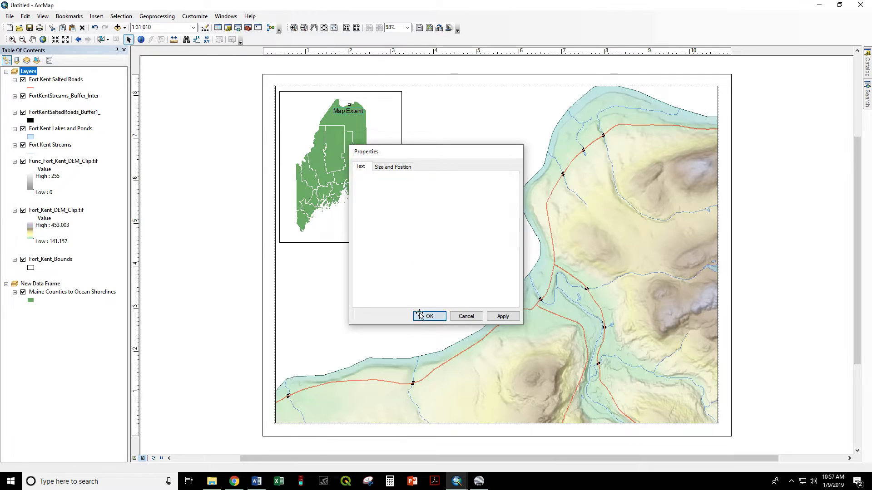
pyautogui.click(347, 114)
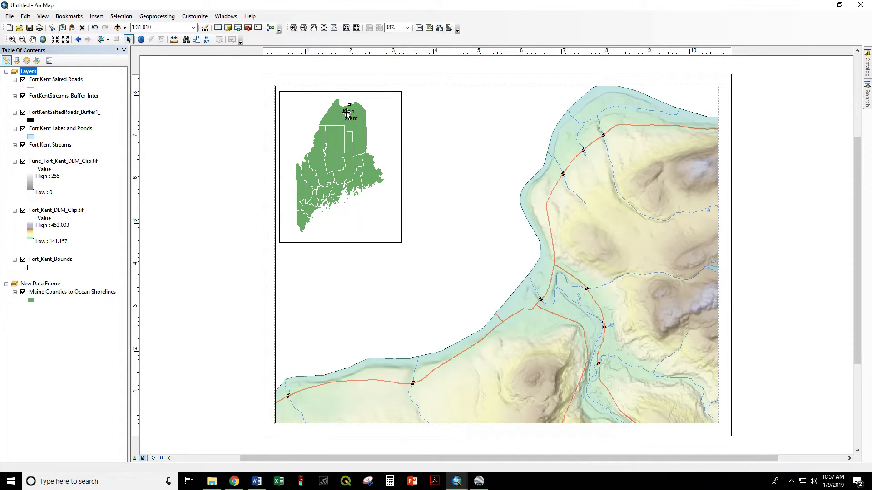
pyautogui.click(750, 202)
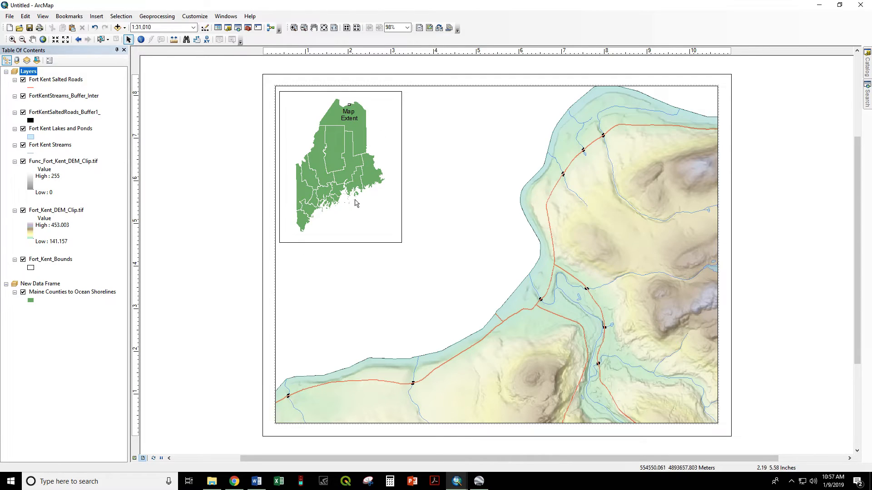
# Export the map layout to the Desktop as a PDF named Untitled
pyautogui.click(10, 16)
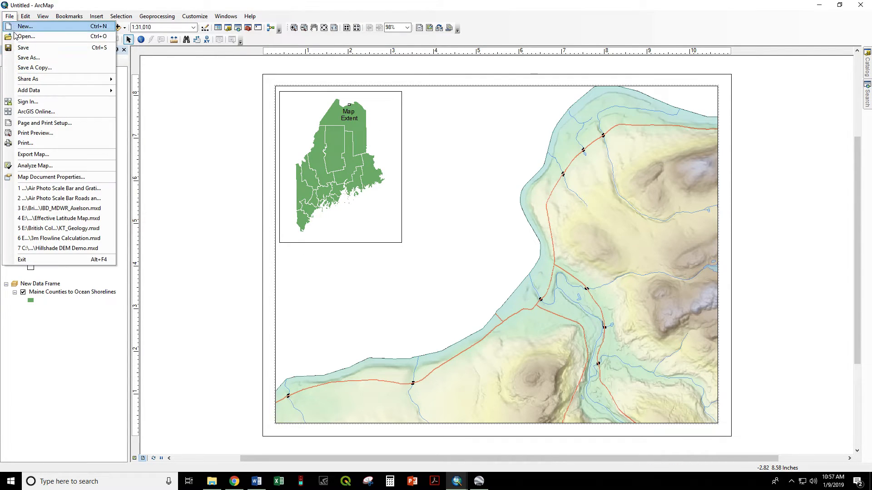
pyautogui.click(53, 156)
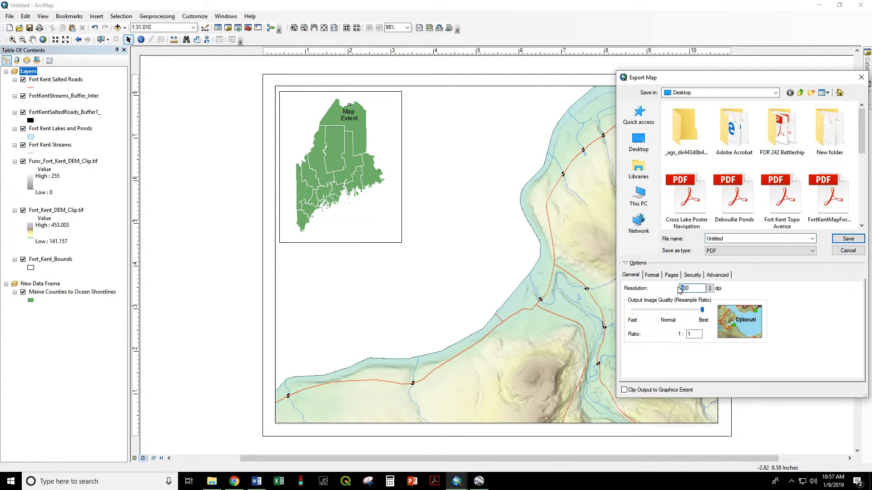
pyautogui.click(845, 238)
pyautogui.click(459, 241)
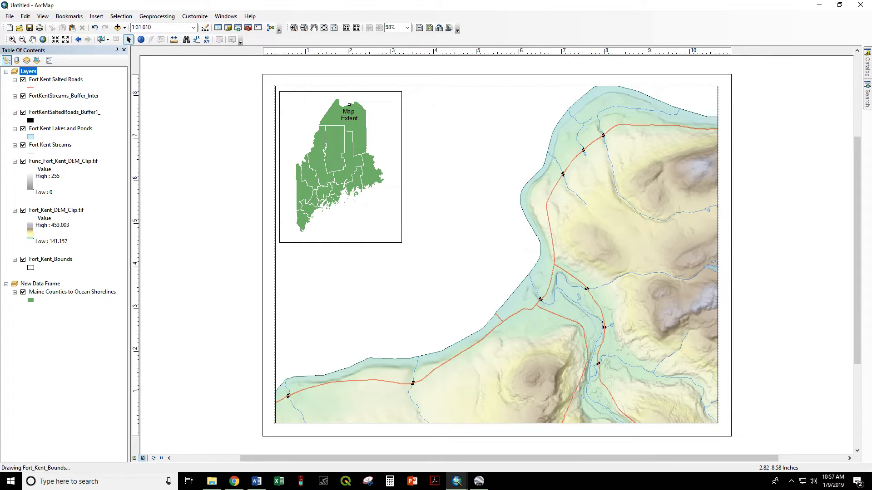